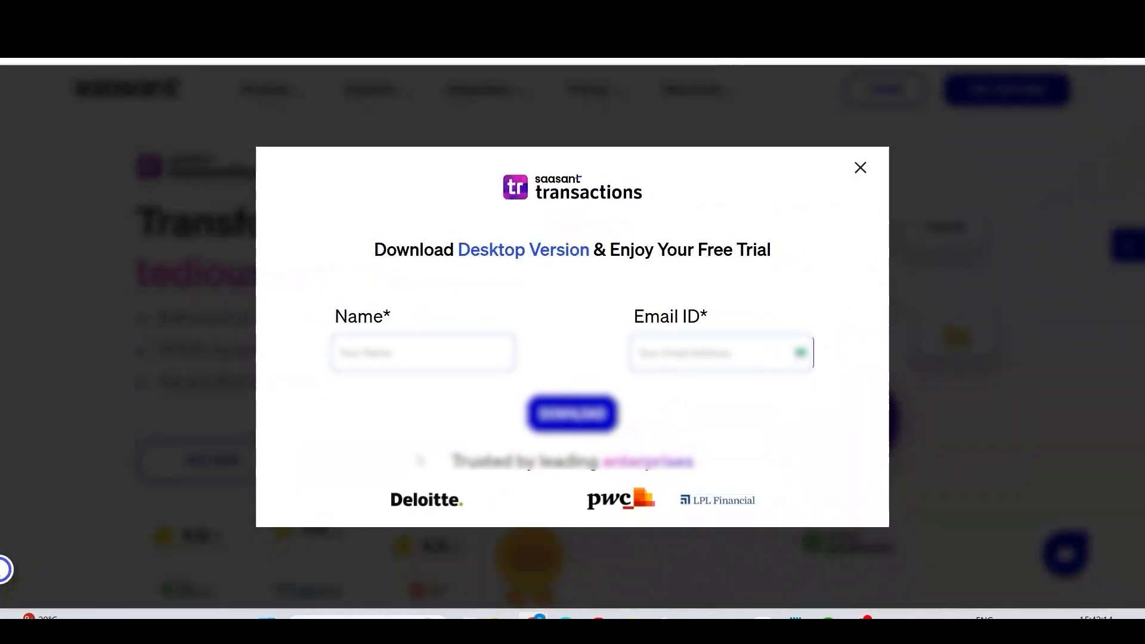
Enter the requester's name and e-mail in the free trial form and download the desktop version.
click(423, 354)
click(619, 365)
click(662, 358)
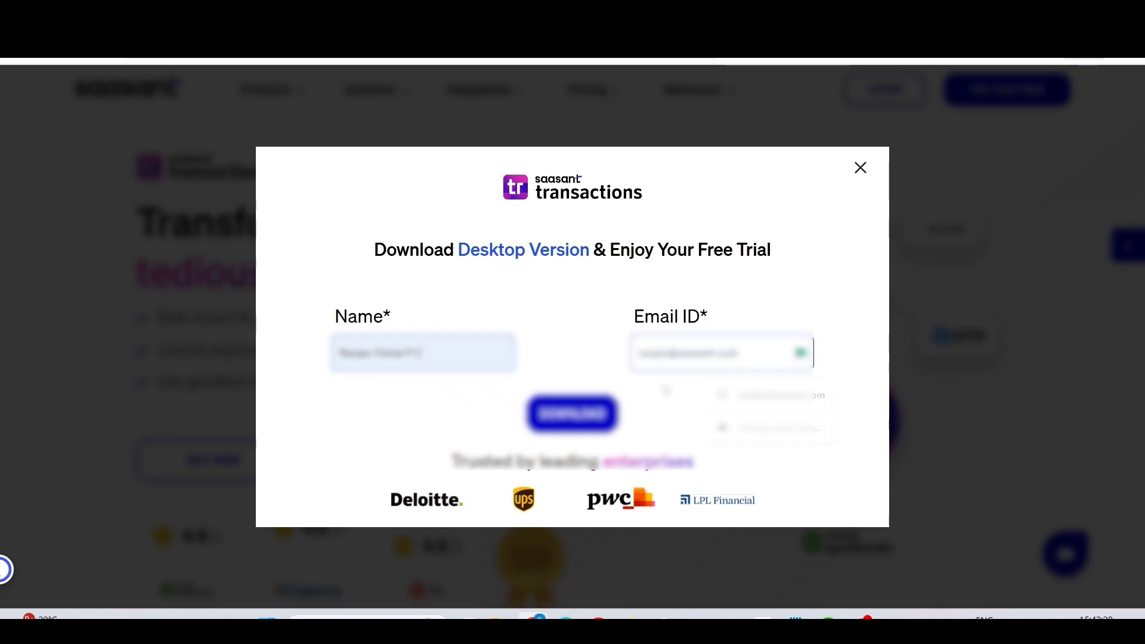
click(596, 416)
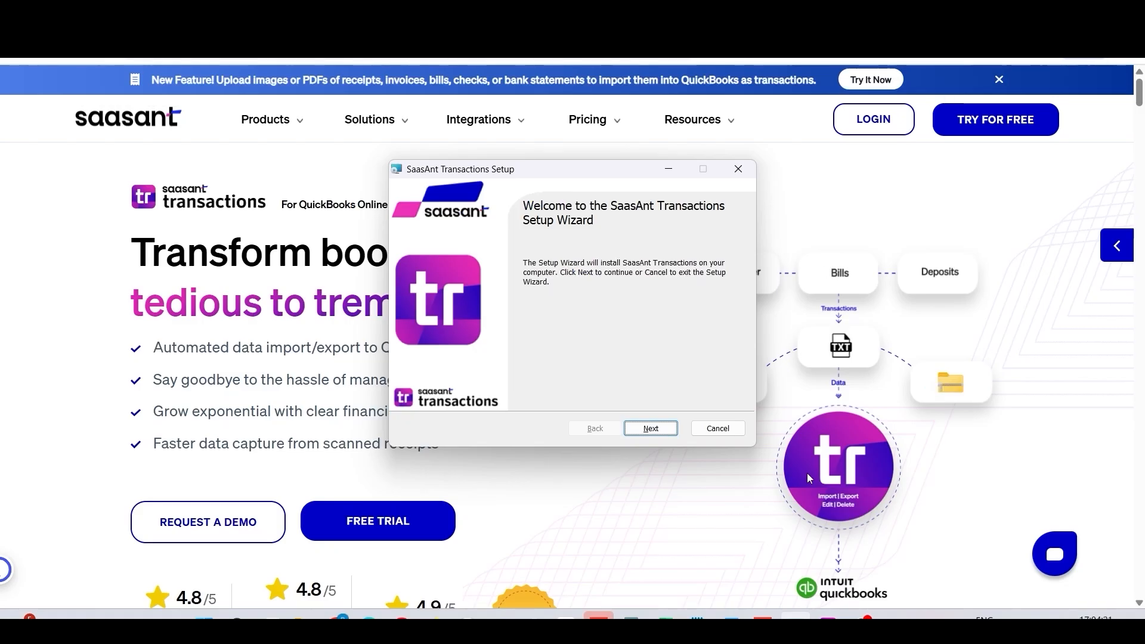
Accept the license agreement and install SaasAnt Transactions through the setup wizard.
click(650, 428)
click(459, 394)
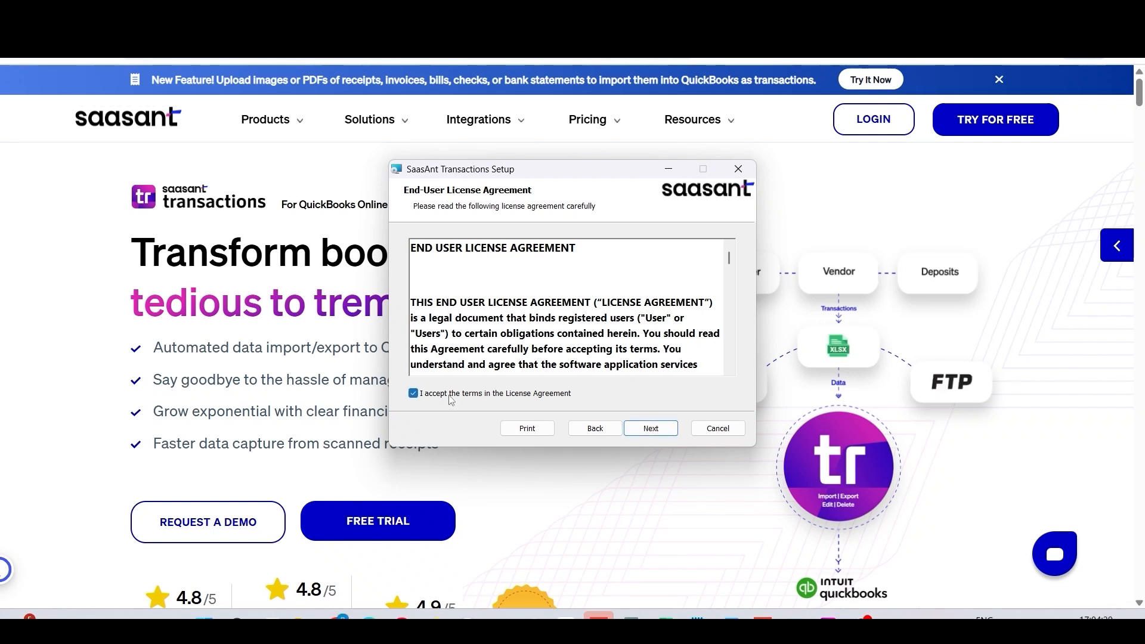
click(651, 428)
click(650, 428)
click(652, 434)
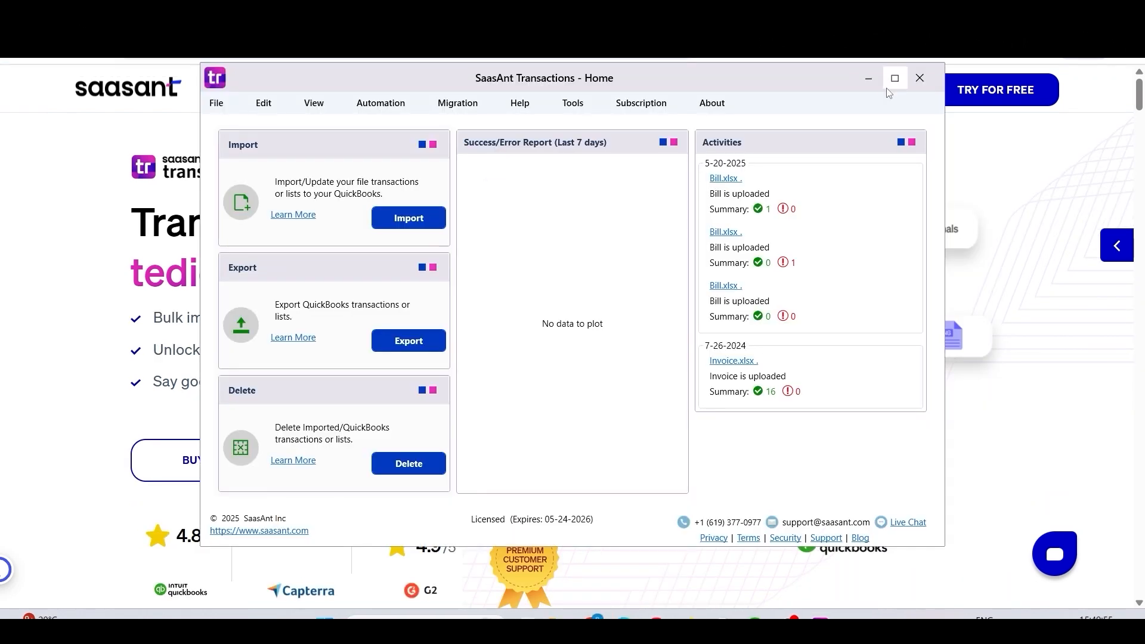
Connect SaasAnt Transactions to QuickBooks and respond to the company file access request.
click(27, 39)
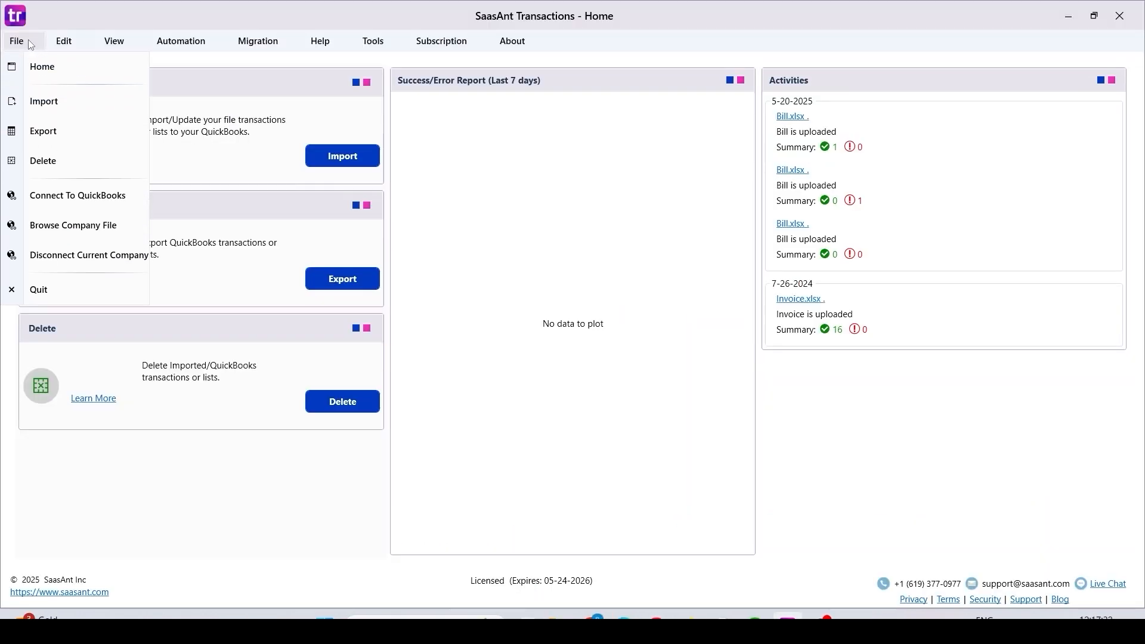
click(65, 199)
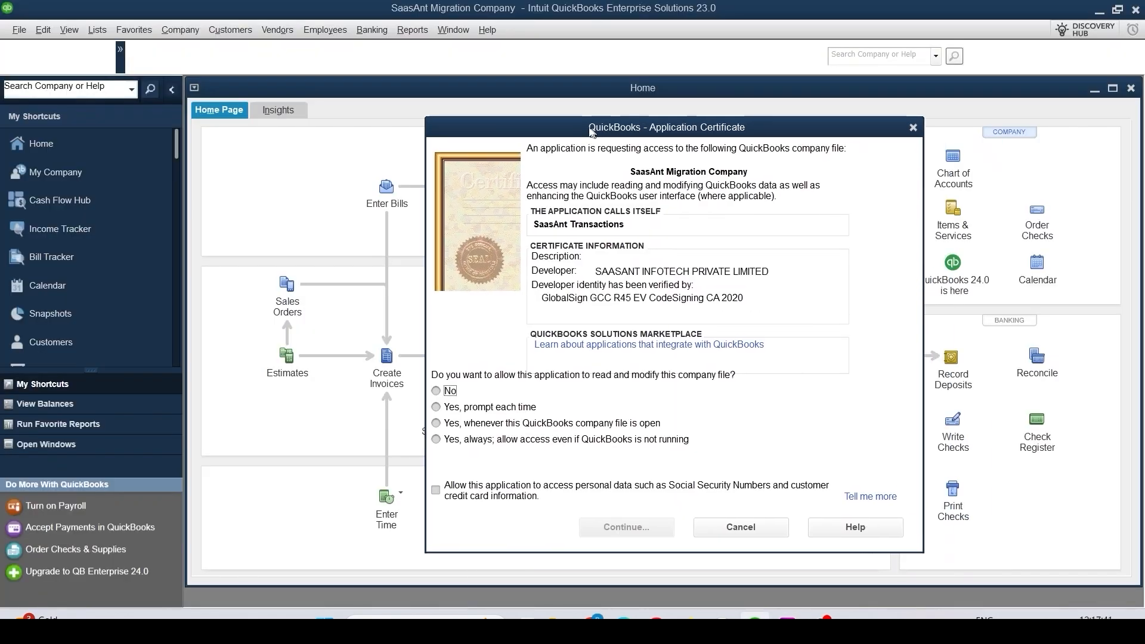
click(487, 374)
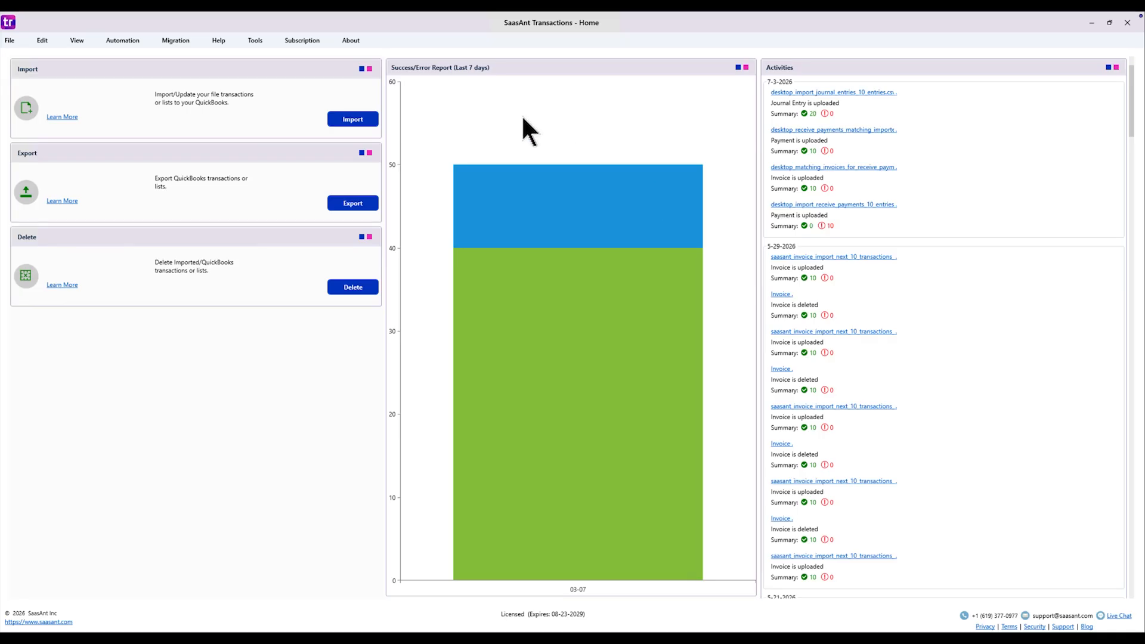
Start a new import and set the QuickBooks transaction type to Sales Receipt.
click(366, 119)
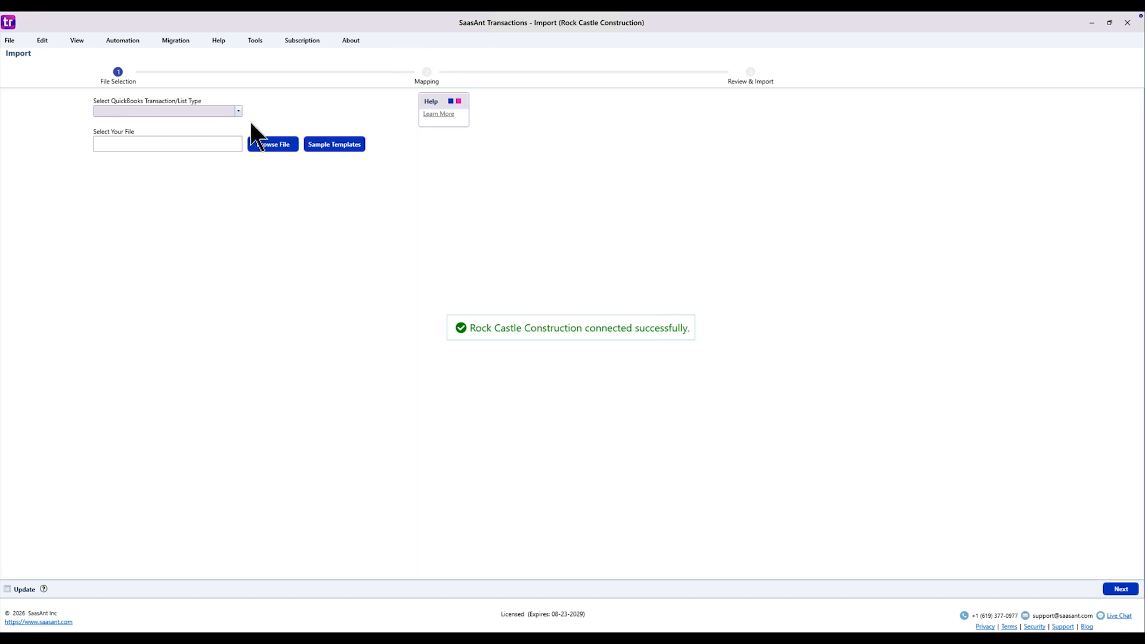
click(238, 110)
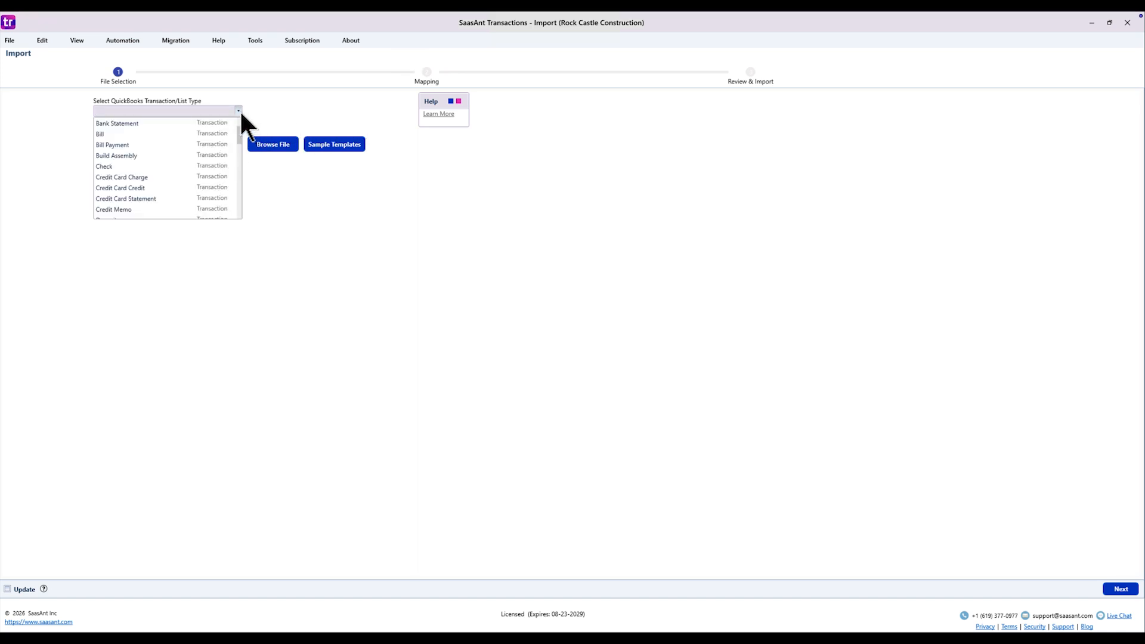
text(Sales Receipt)
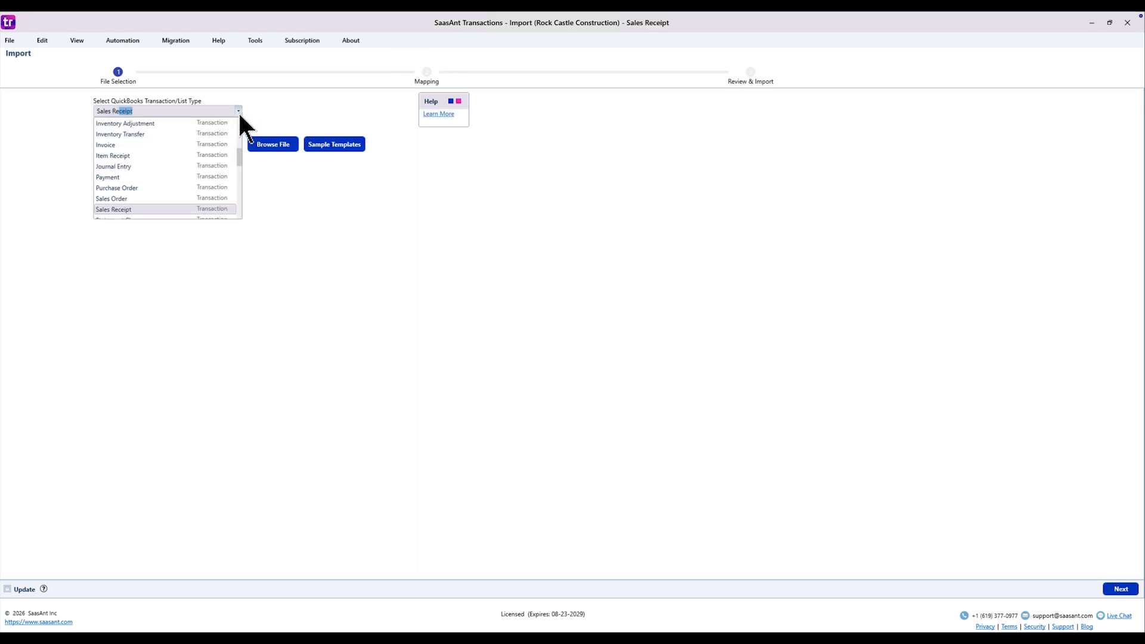
click(184, 207)
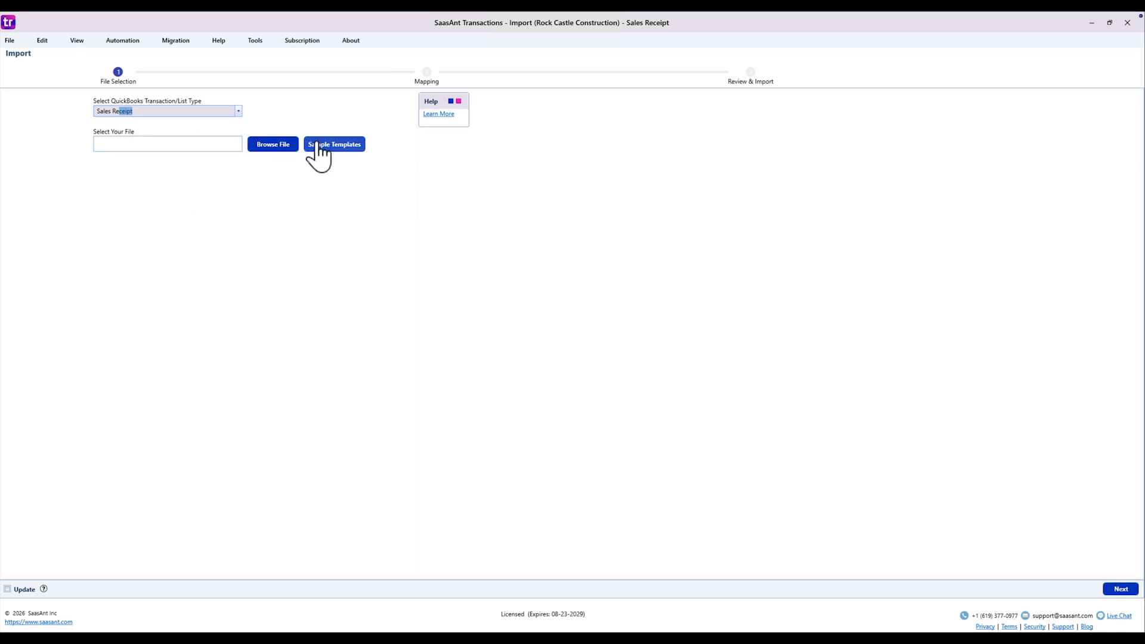
Load the sales receipt file from the Downloads folder and proceed to mapping with Saasant Default Mapping.
click(263, 146)
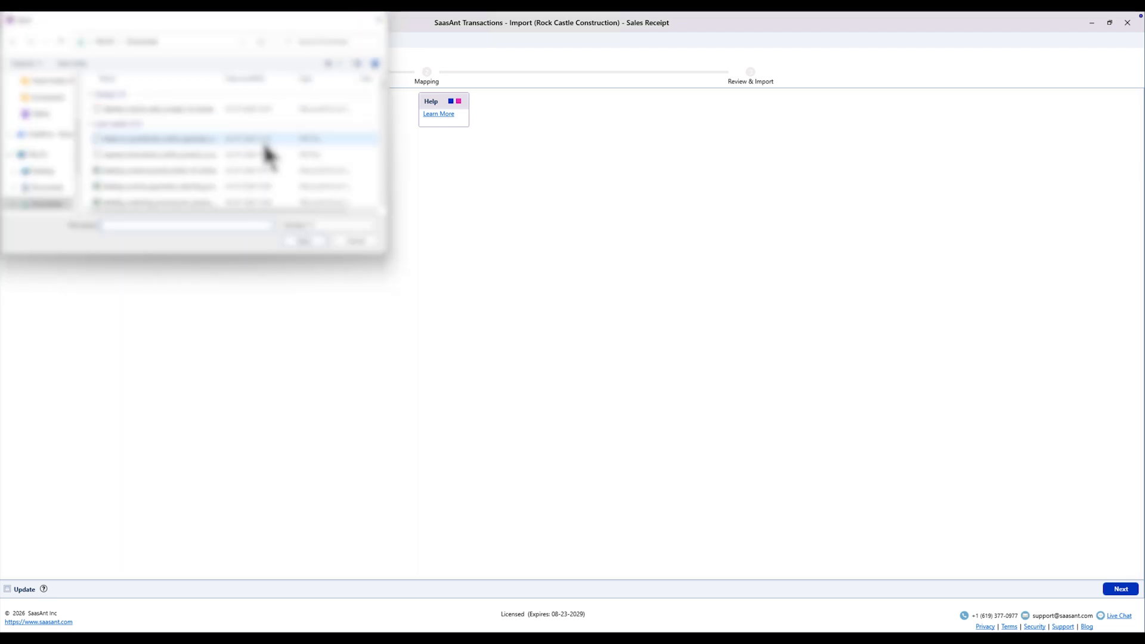
click(276, 112)
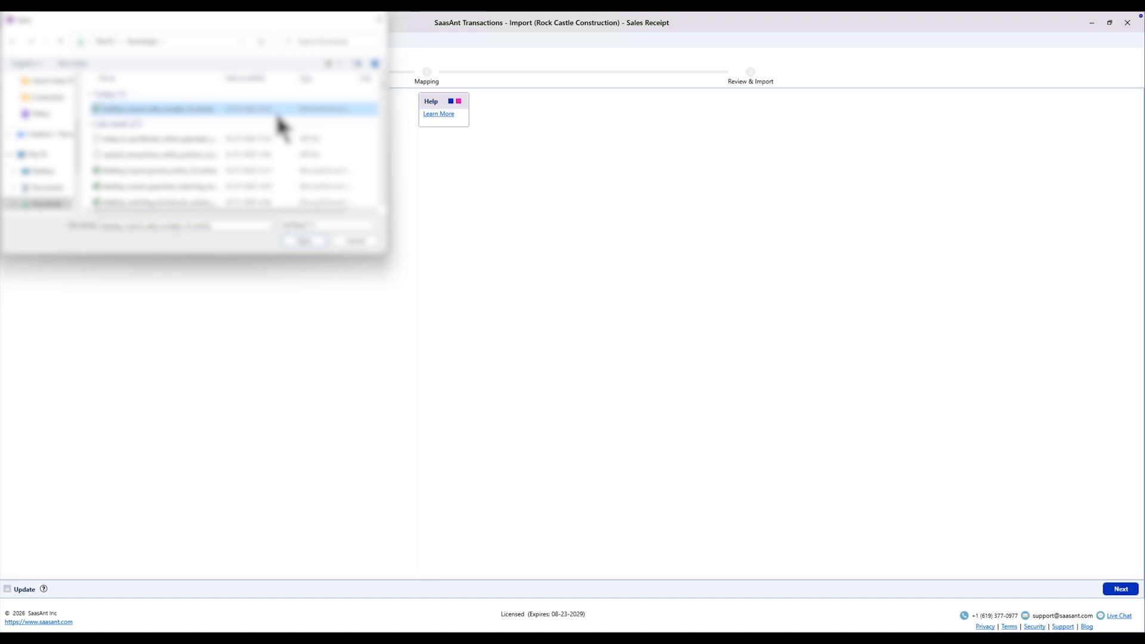
click(300, 242)
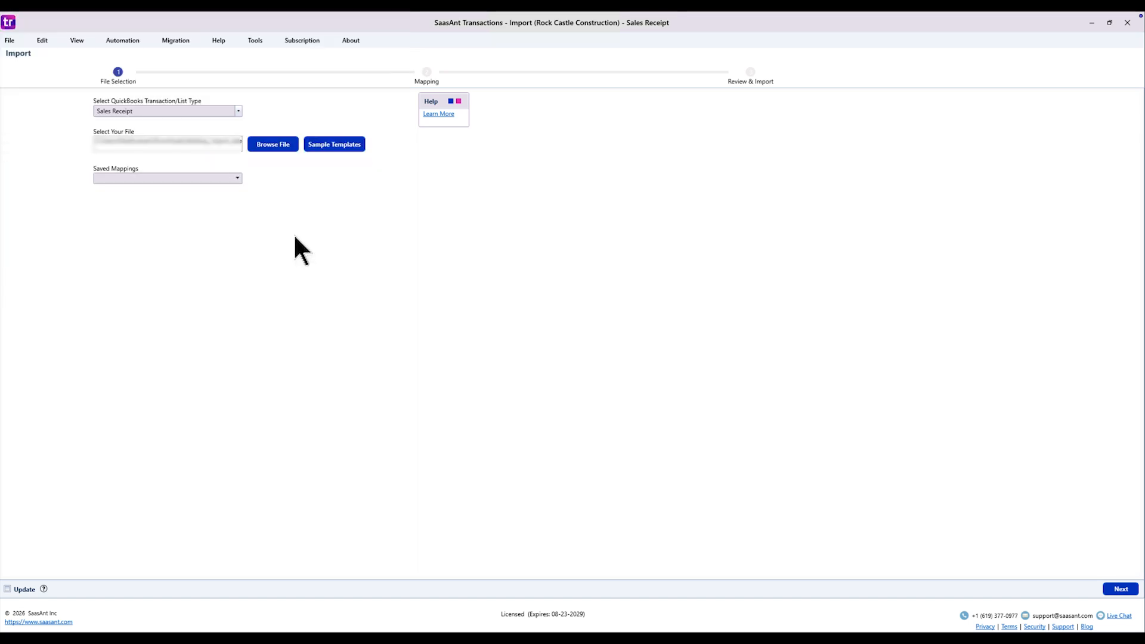
click(236, 178)
click(229, 190)
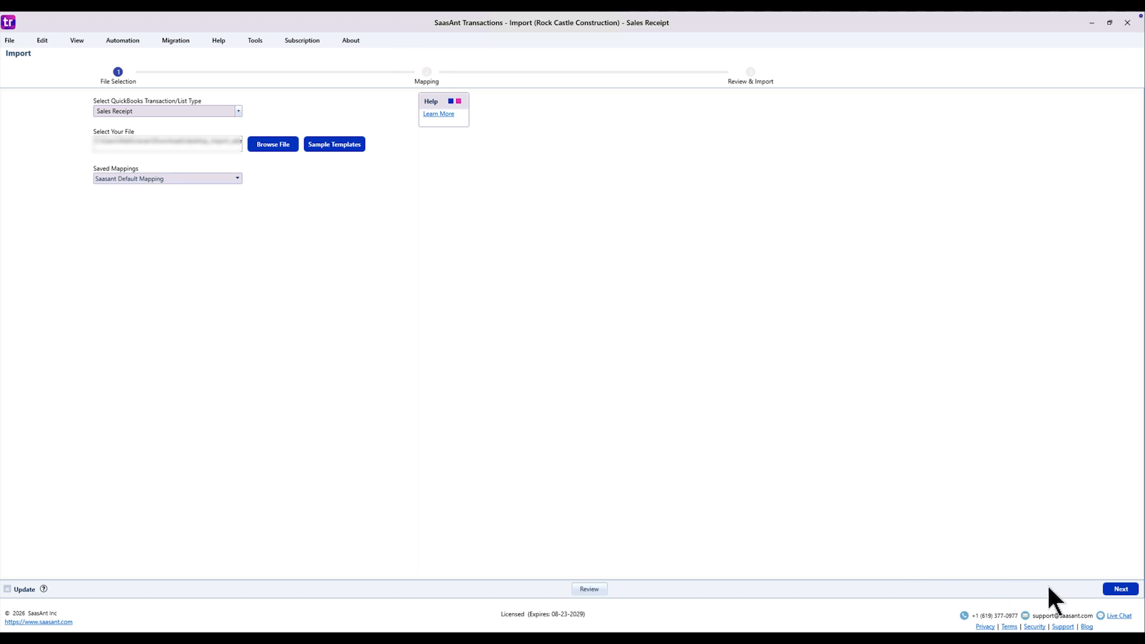
click(1119, 589)
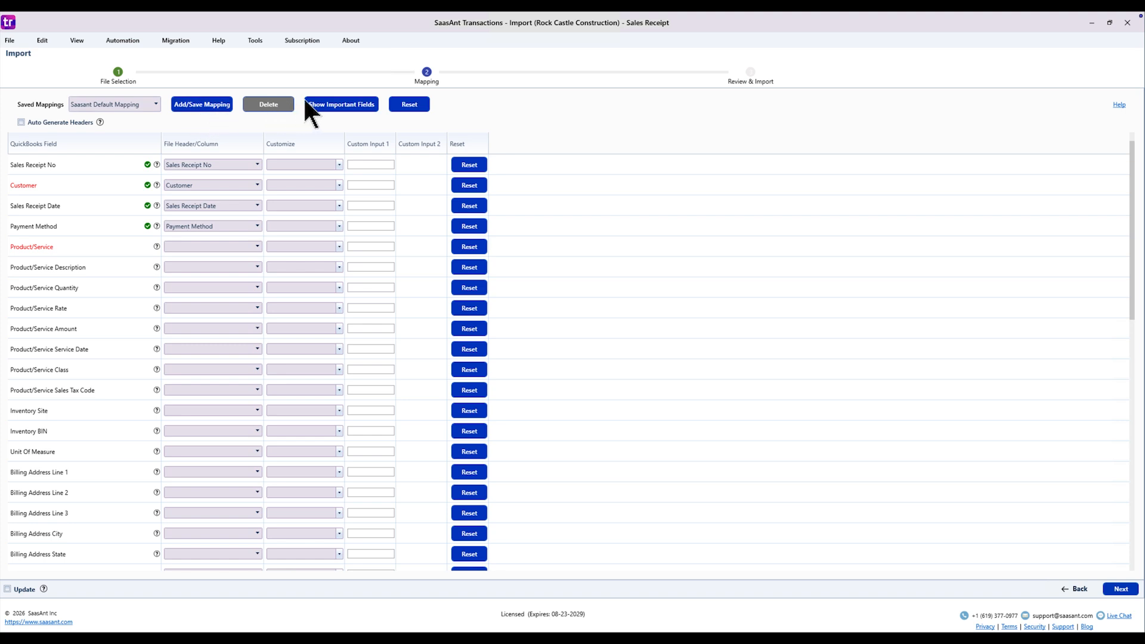
Map the mandatory Product/Service field to the file's Item column, check the remaining fields and proceed to the review.
scroll(228, 235, down, 2)
scroll(229, 239, down, 15)
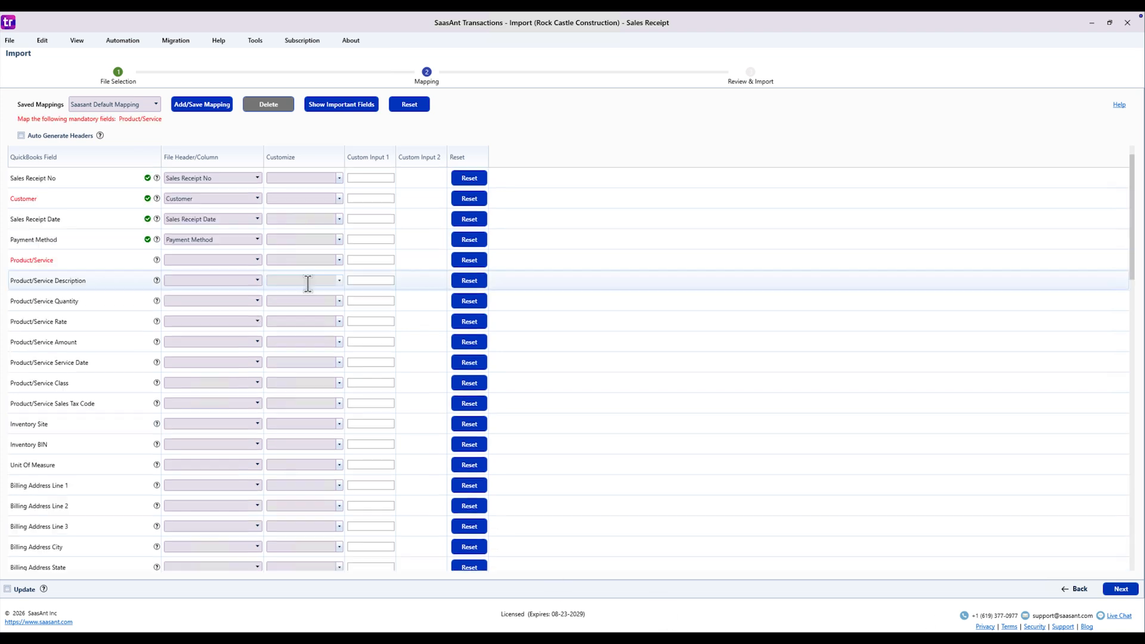
click(245, 260)
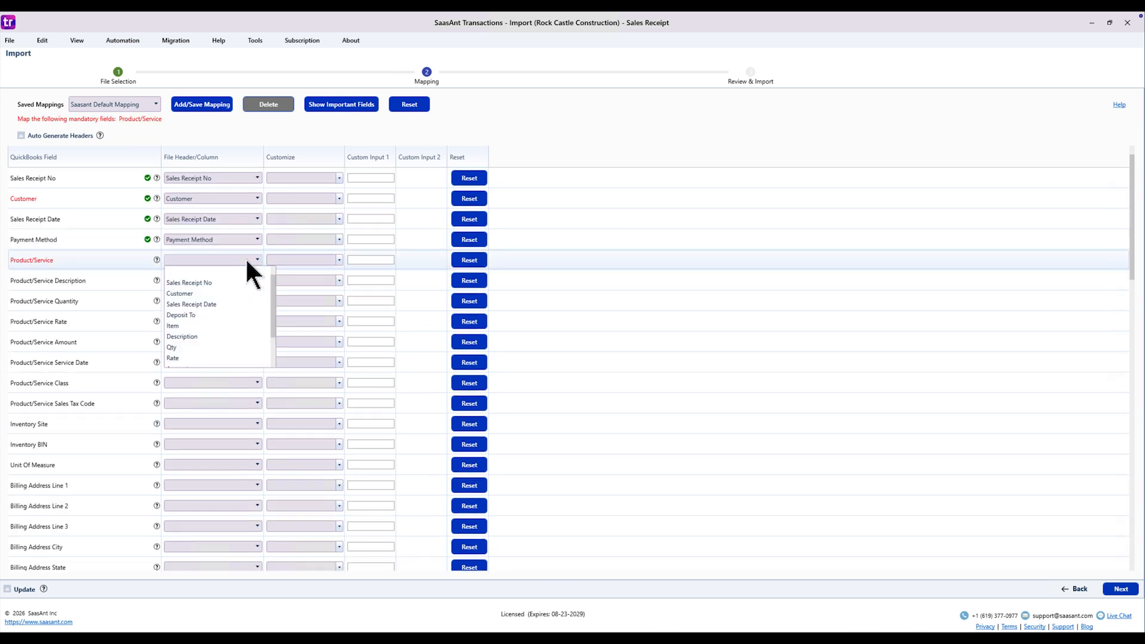
click(229, 325)
scroll(227, 320, down, 1)
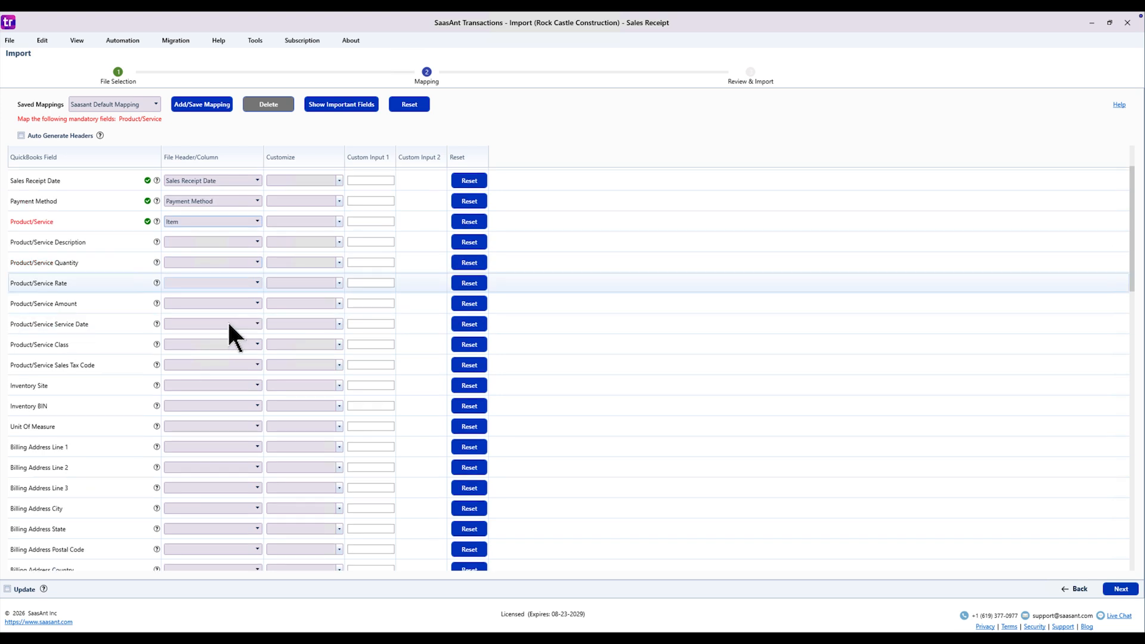
scroll(229, 325, down, 10)
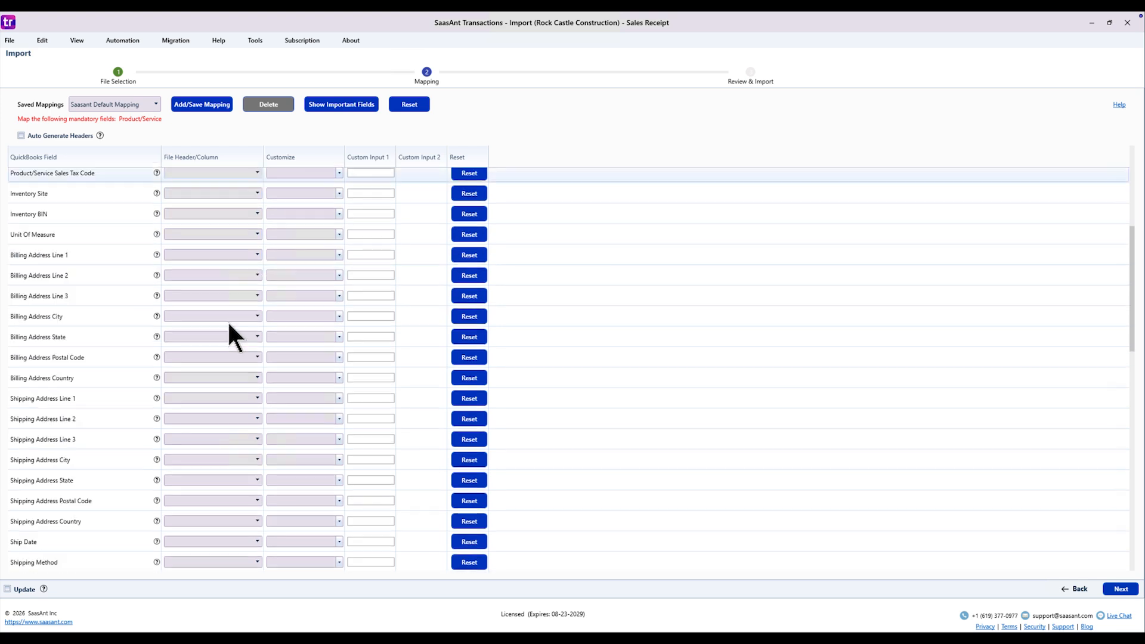
scroll(229, 325, down, 1)
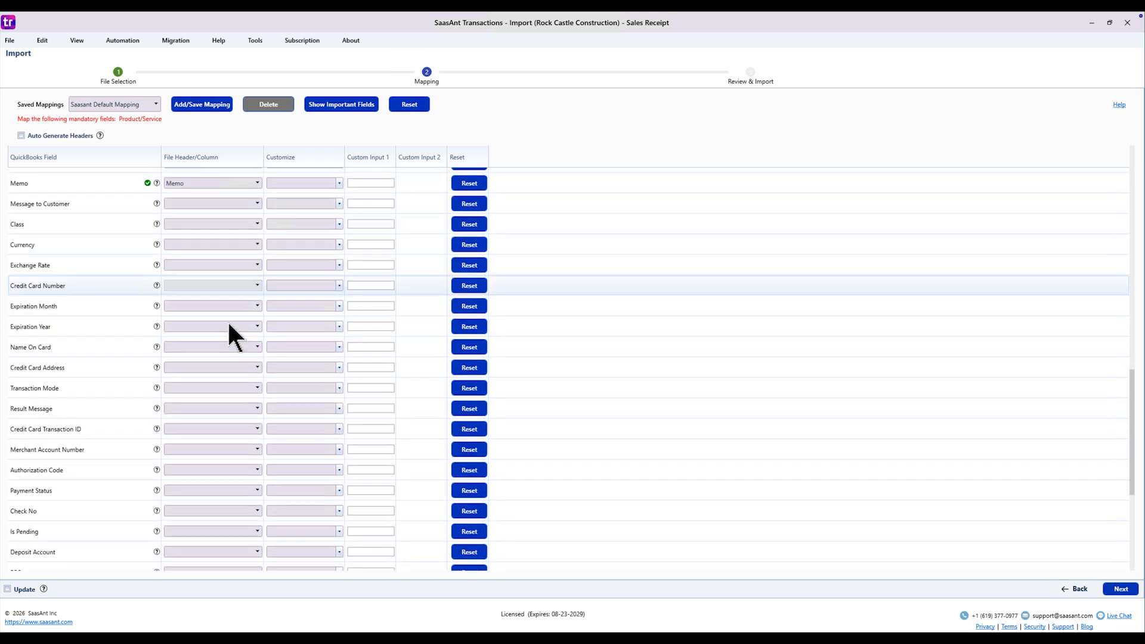
scroll(229, 325, down, 5)
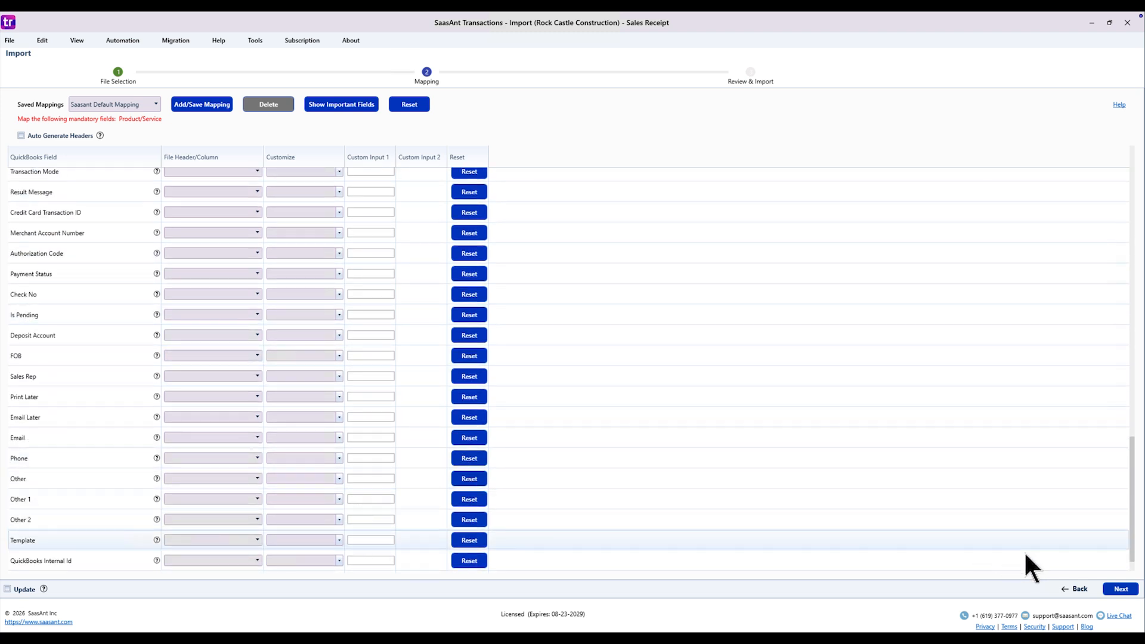
click(1113, 590)
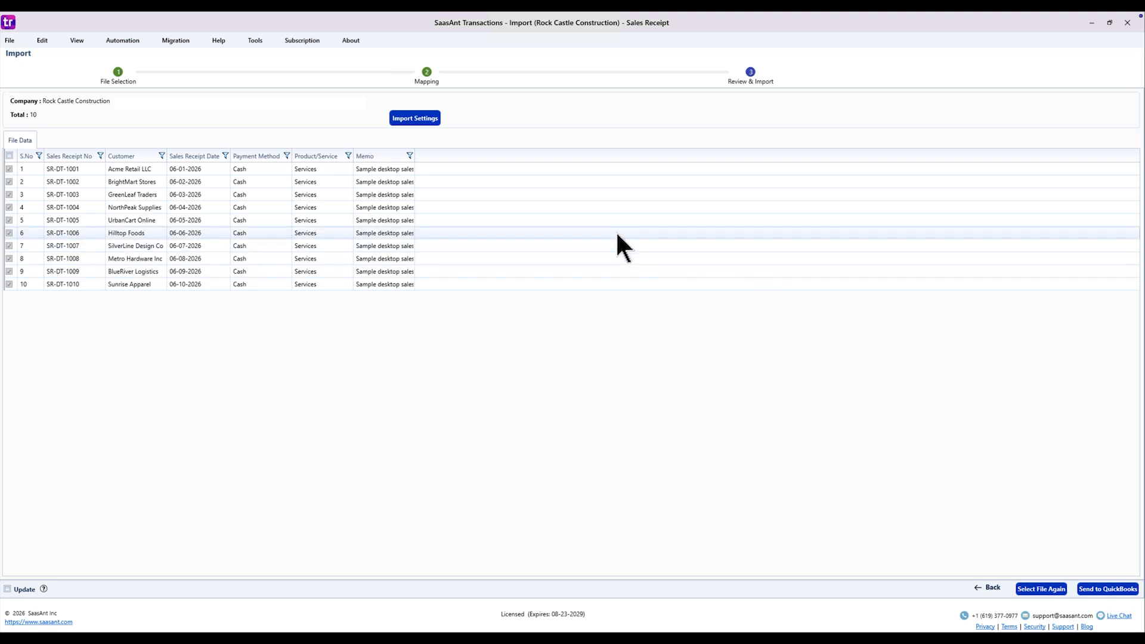
Examine every category of the import settings, from General and Item through Miscellaneous and Lookup, and close them without saving.
click(407, 118)
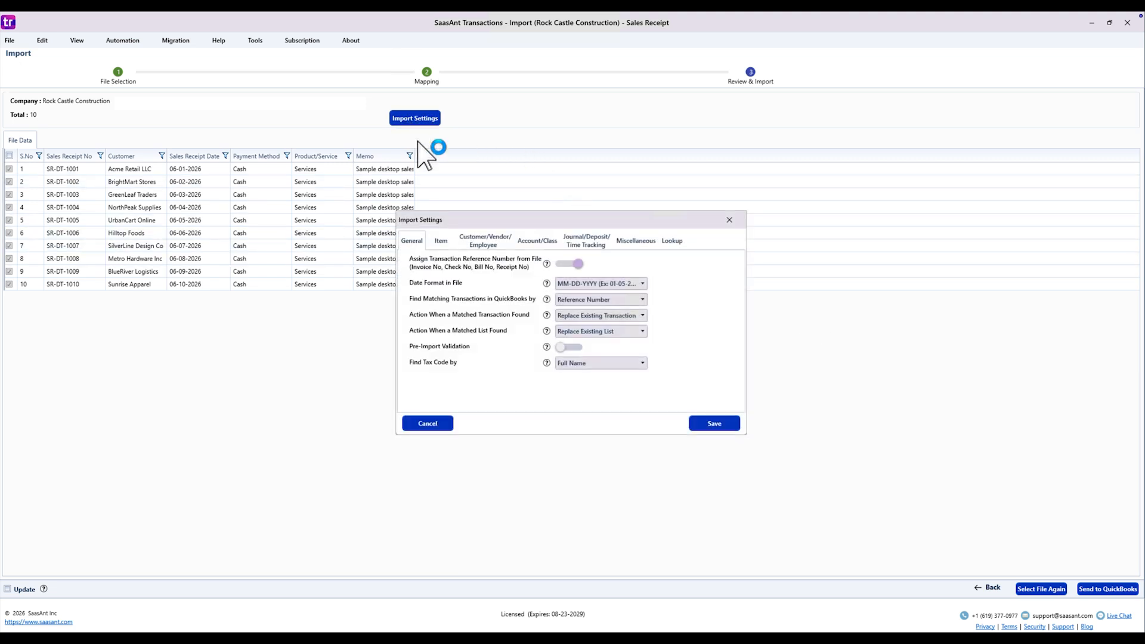
click(440, 236)
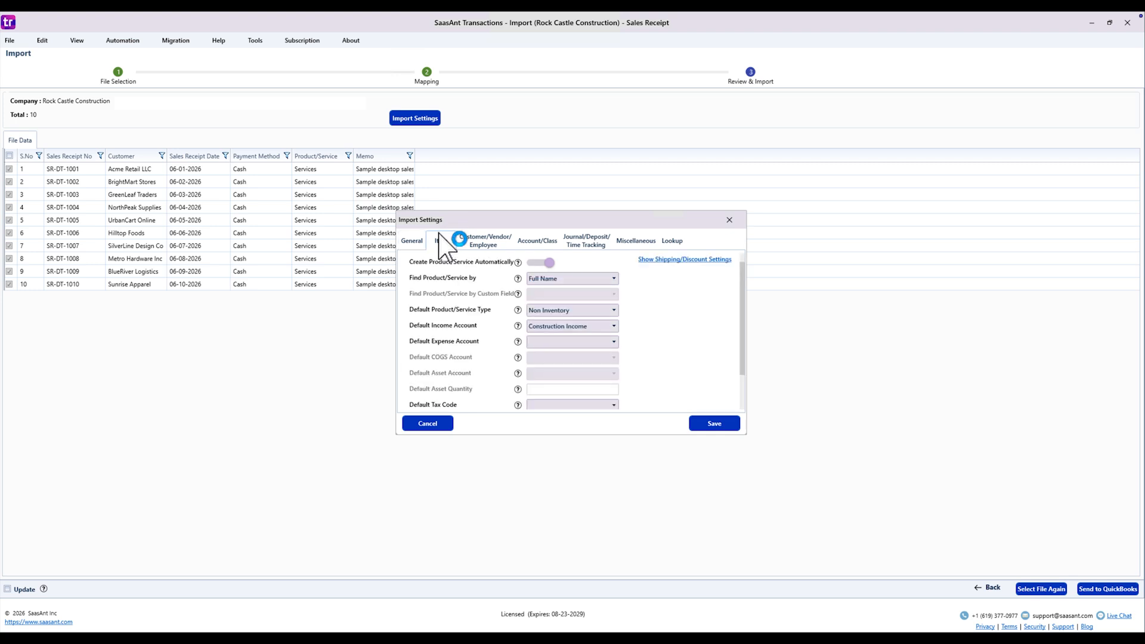
click(474, 235)
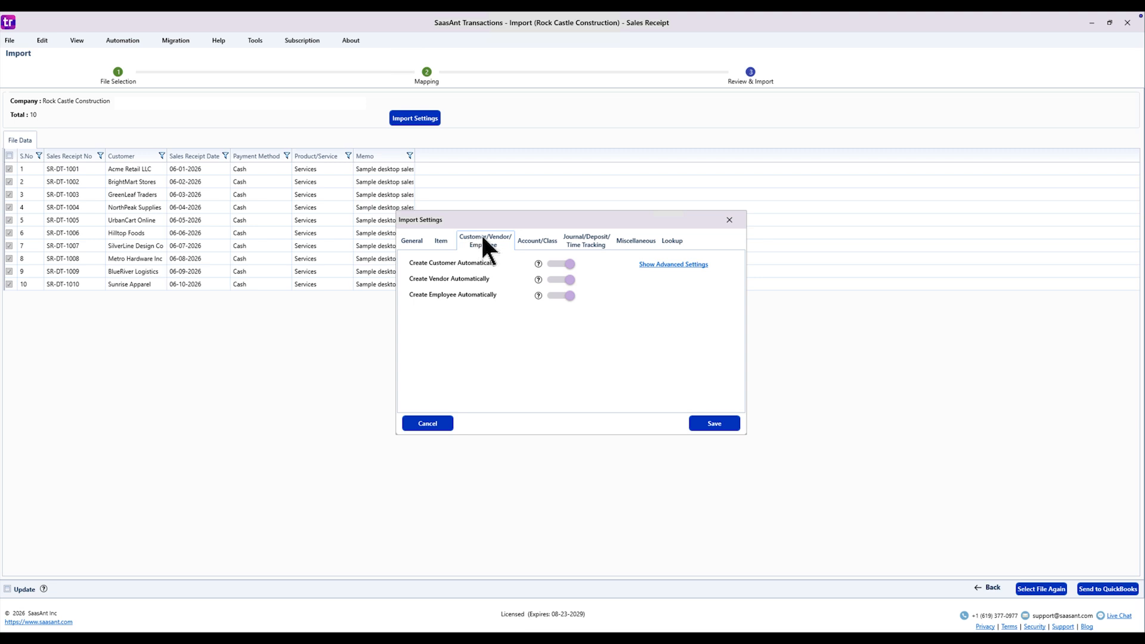
click(526, 239)
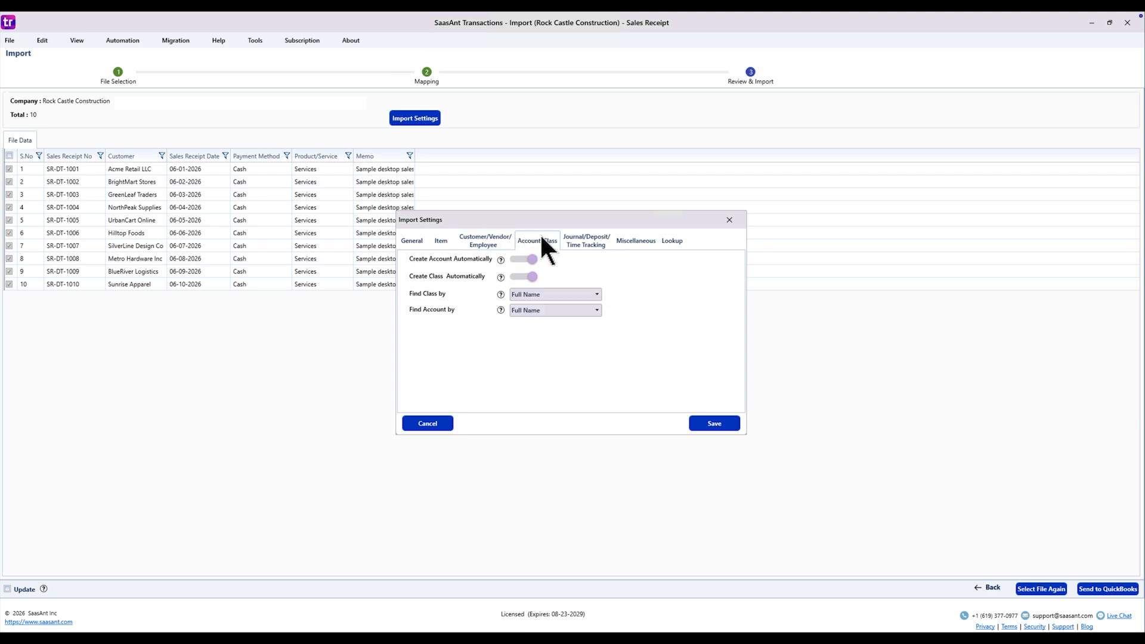
click(586, 240)
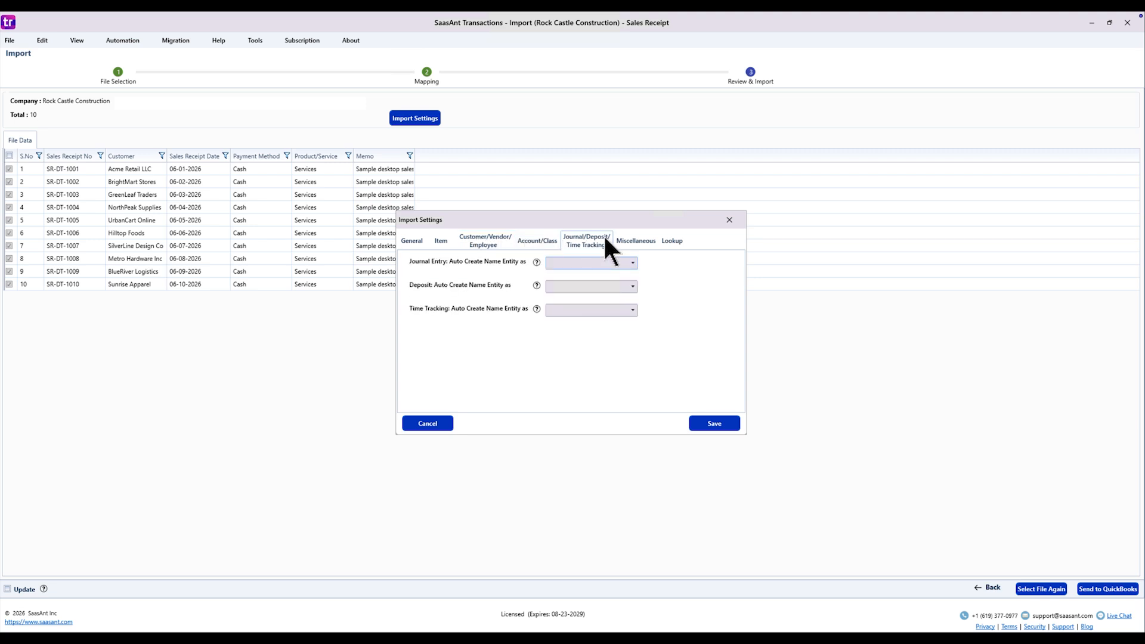
click(624, 241)
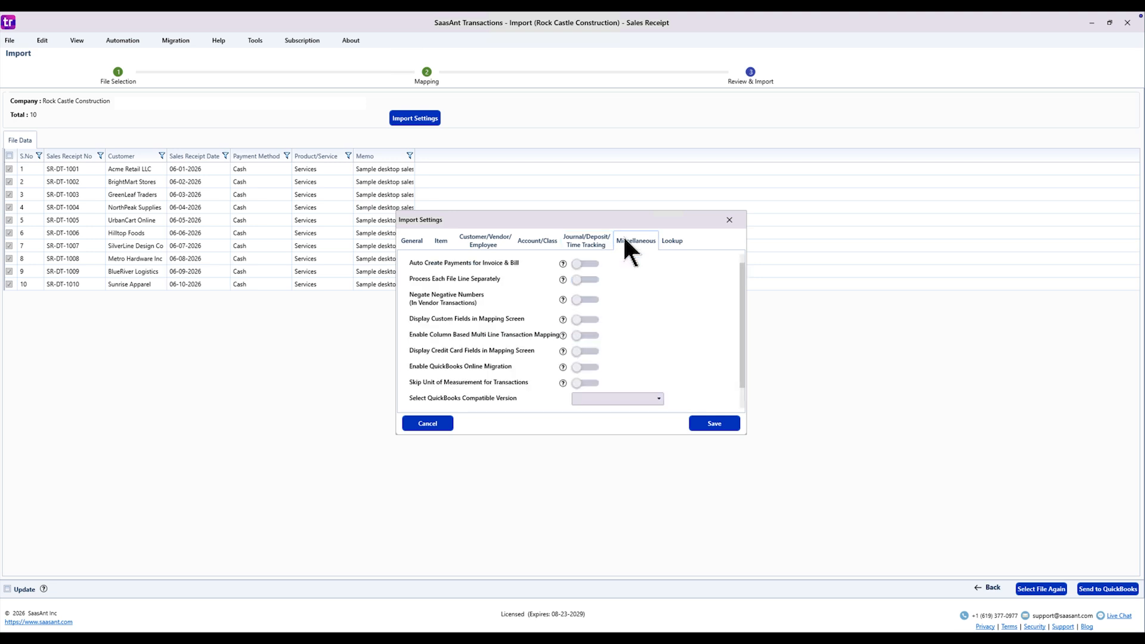
click(665, 242)
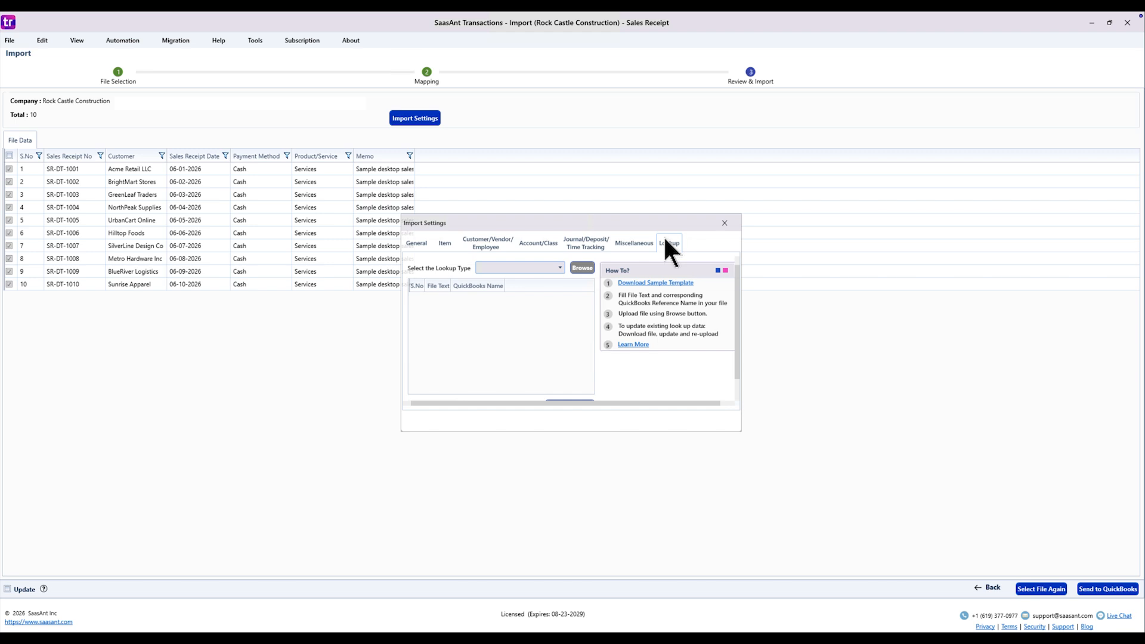
key(Escape)
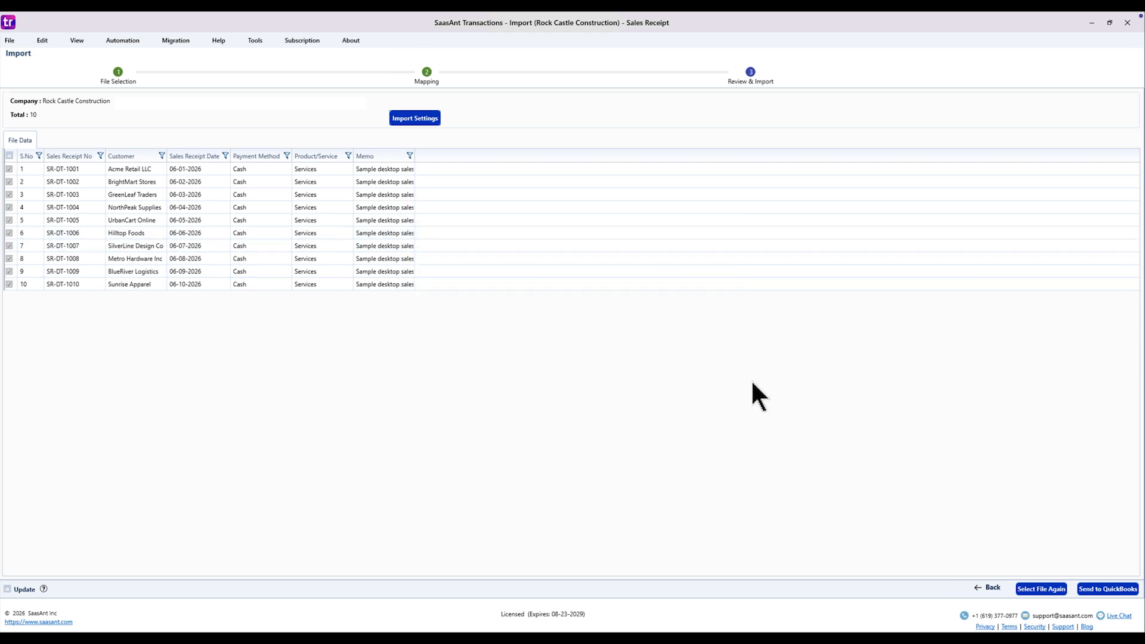
Send the reviewed sales receipts to QuickBooks and follow the QuickBooks link of the fourth imported receipt.
click(1101, 589)
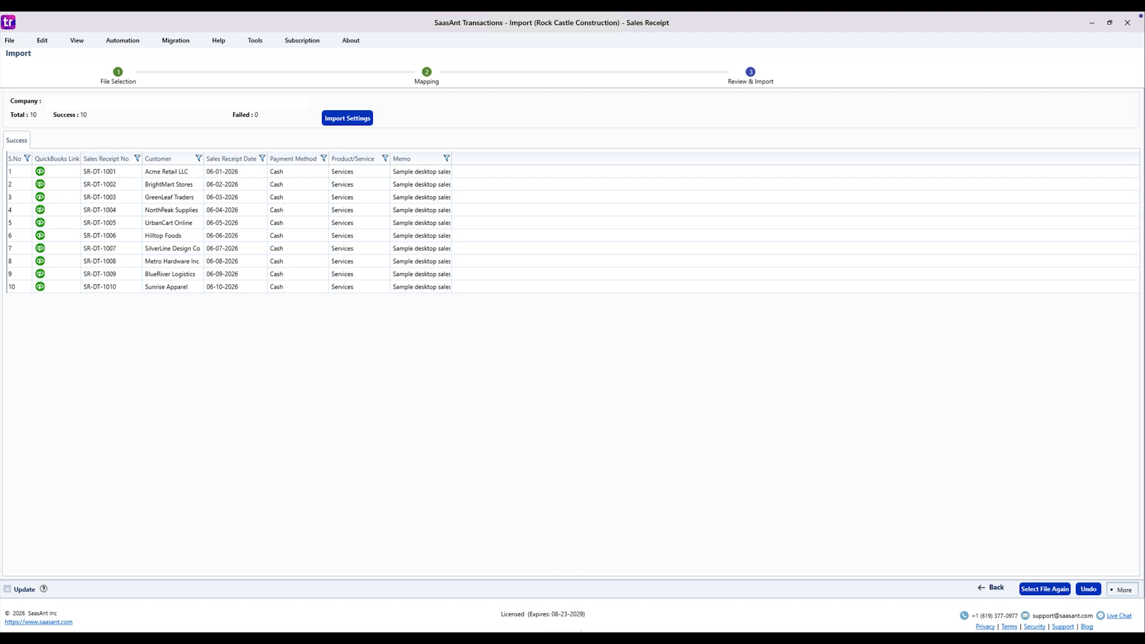
click(40, 210)
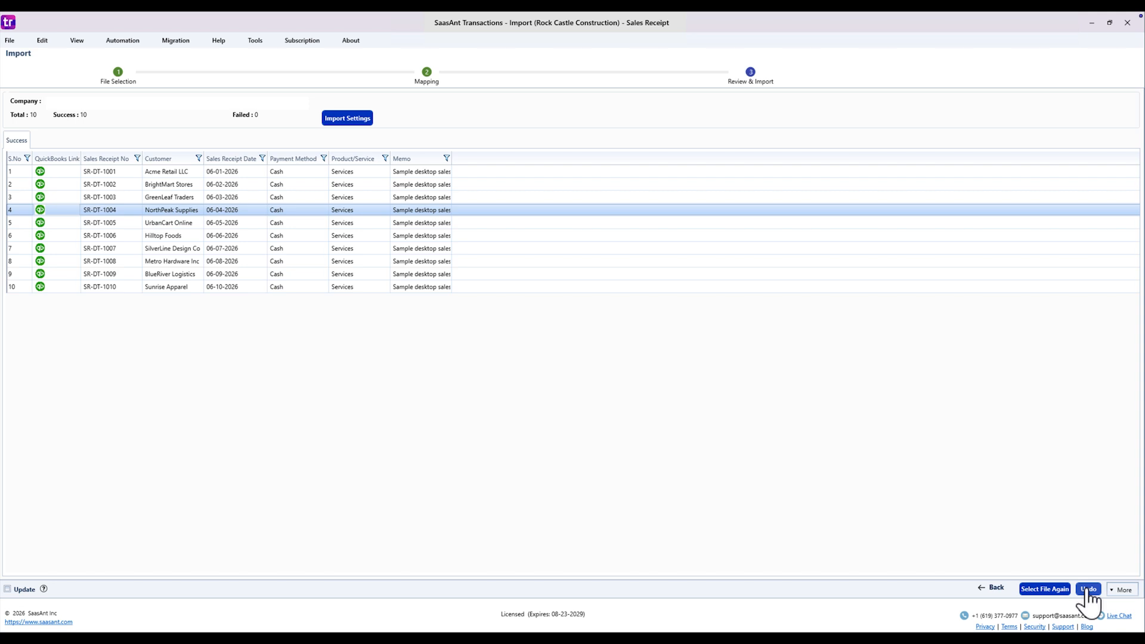
click(1125, 590)
click(1125, 589)
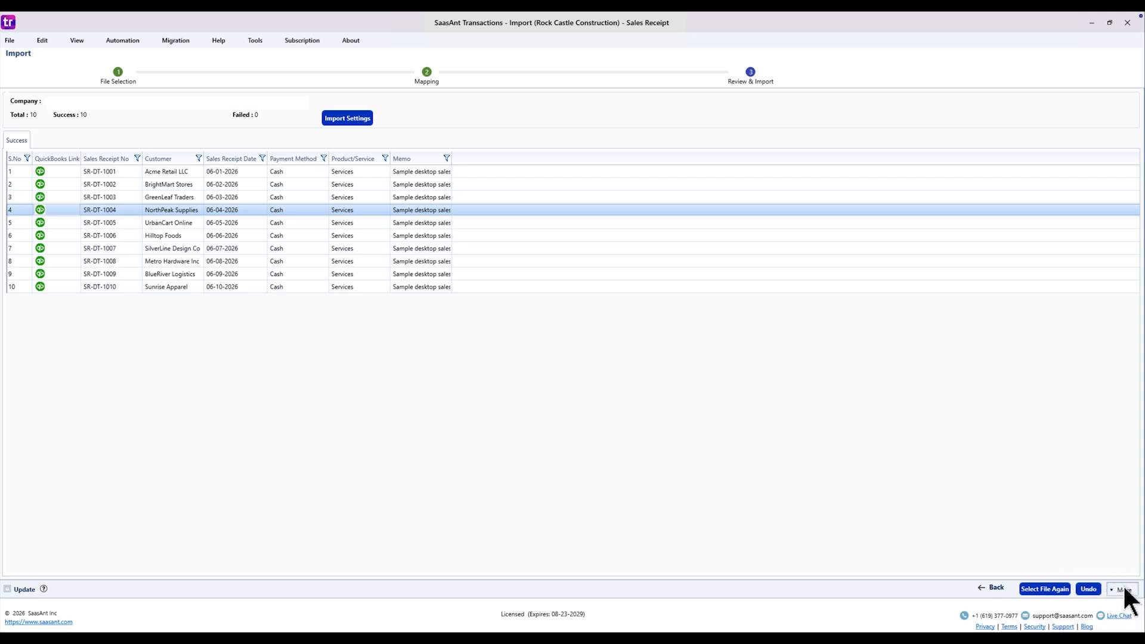